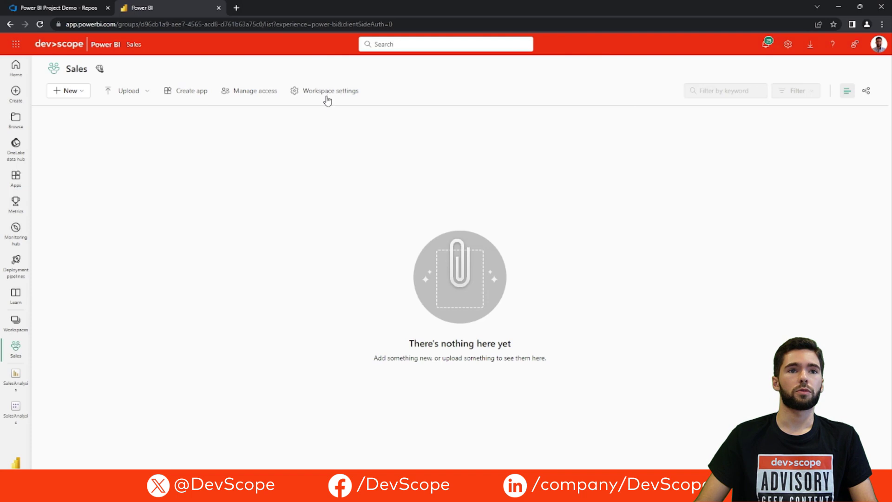
# Point the Sales workspace's Git integration at DemoPBIP, Power BI Project Demo project and repository, branch main
pyautogui.click(327, 93)
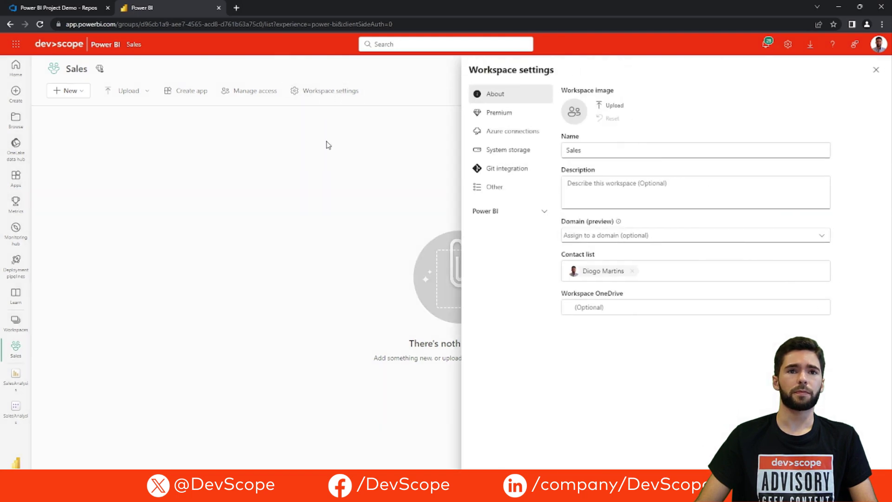
pyautogui.click(516, 175)
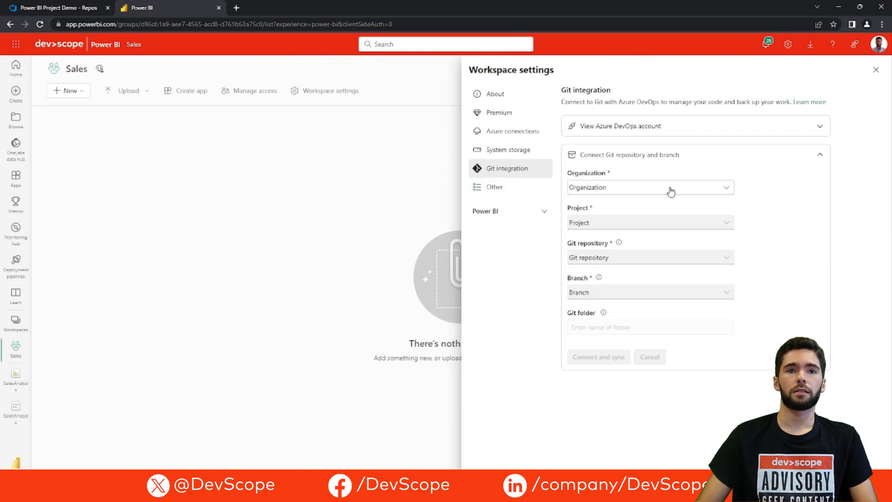
pyautogui.click(670, 191)
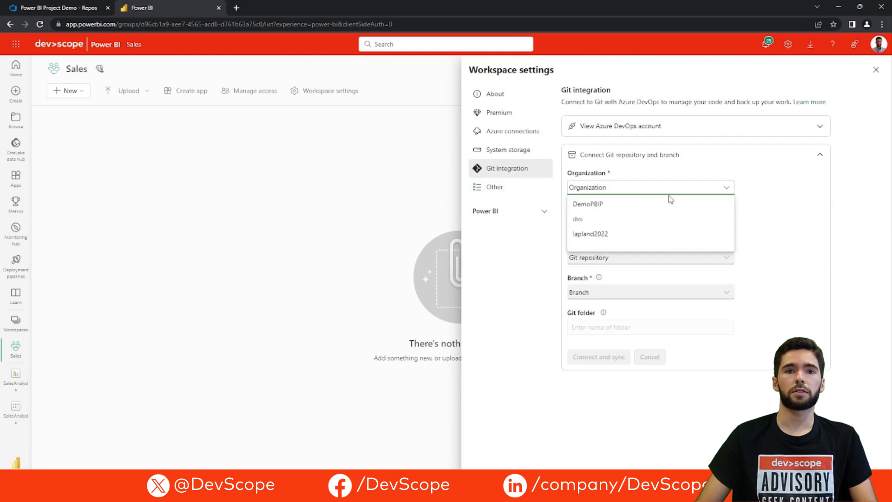
pyautogui.click(649, 207)
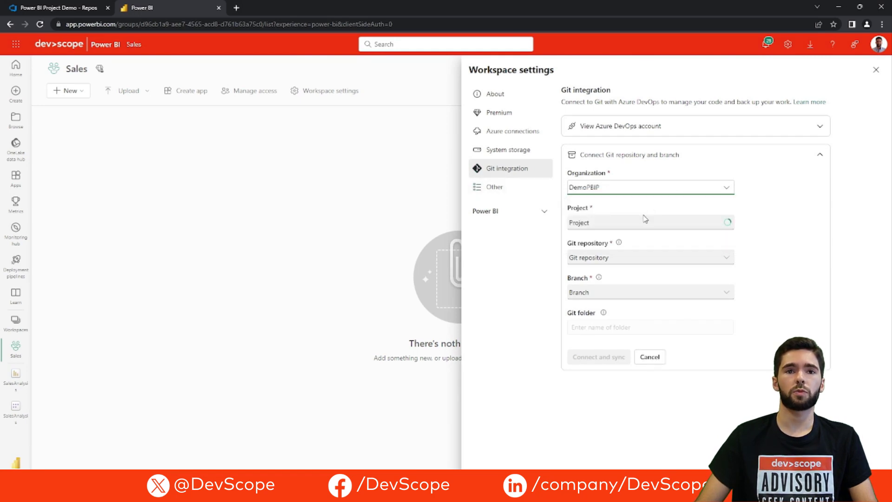
pyautogui.click(628, 229)
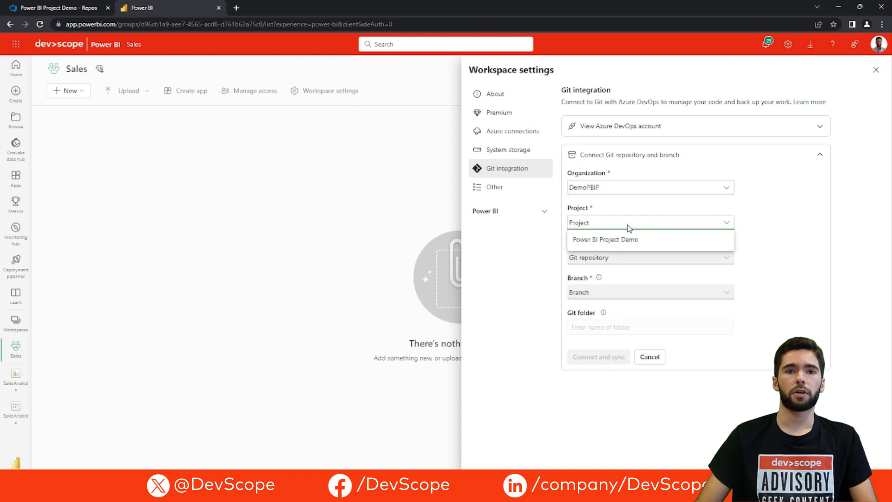
pyautogui.click(633, 241)
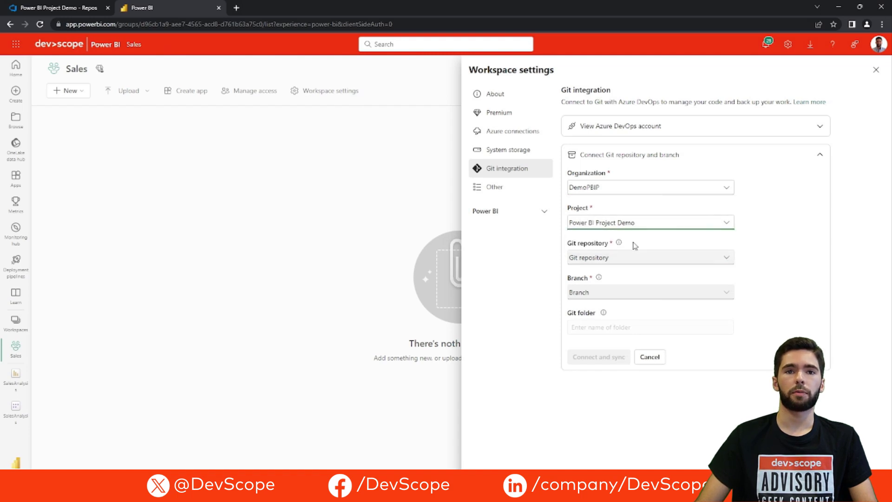
pyautogui.click(619, 257)
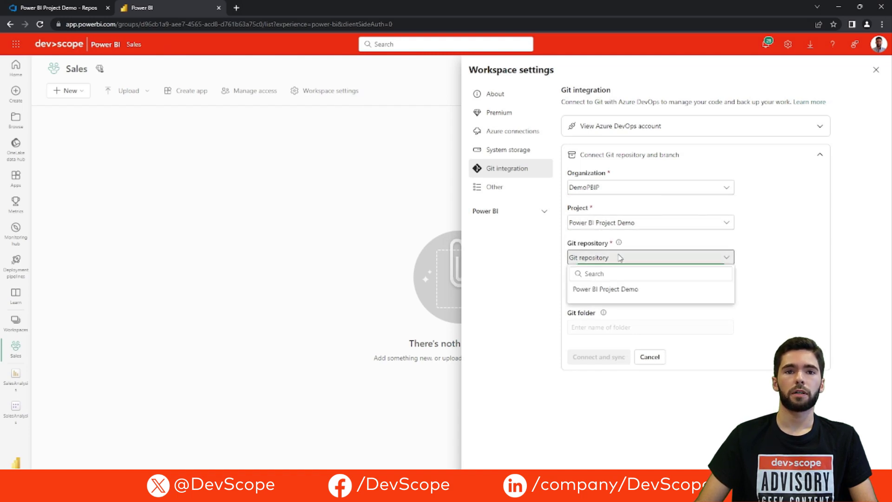
pyautogui.click(613, 289)
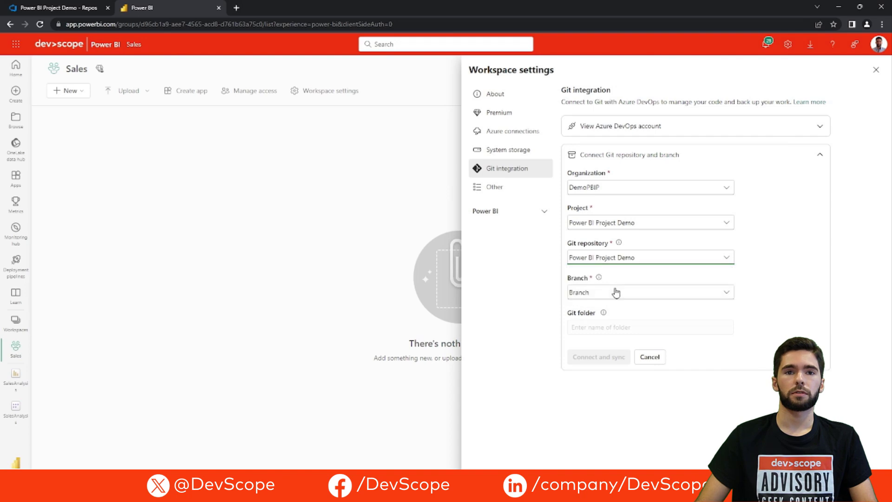
pyautogui.click(610, 294)
pyautogui.click(597, 346)
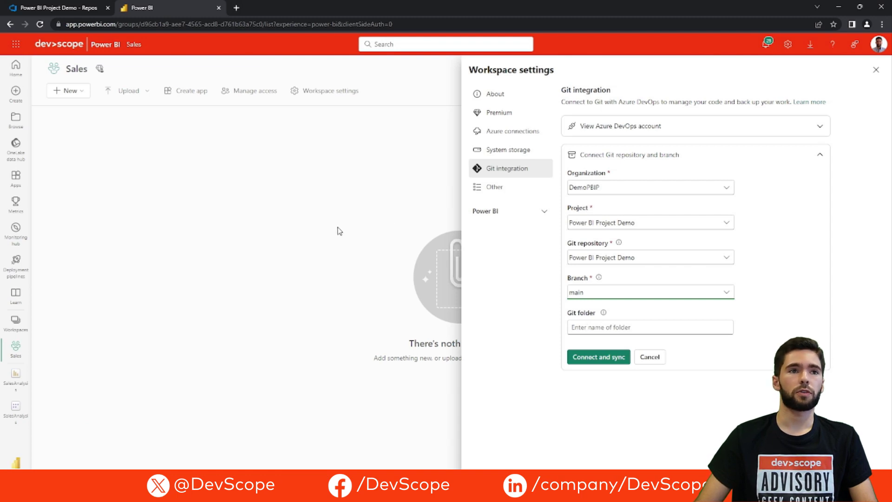
# Confirm the main branch holds SalesAnalysis.Dataset, SalesAnalysis.Report, .gitignore and SalesAnalysis.pbip in Azure DevOps
pyautogui.click(59, 8)
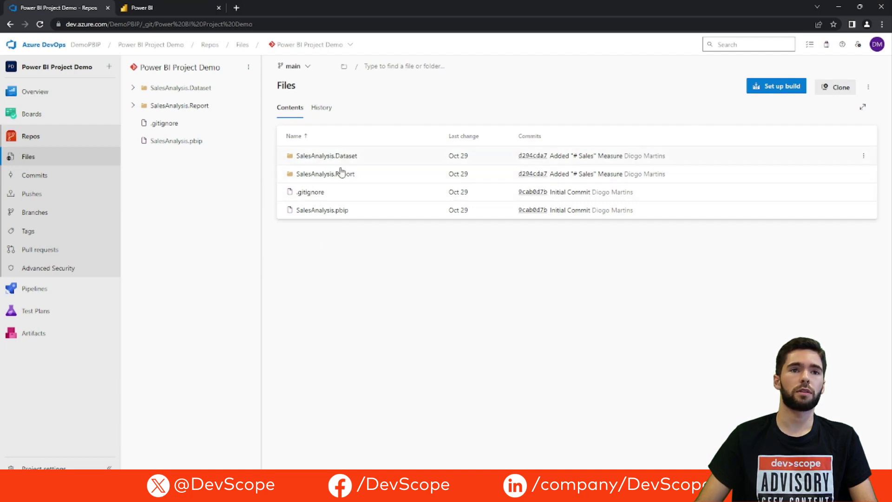
pyautogui.click(160, 7)
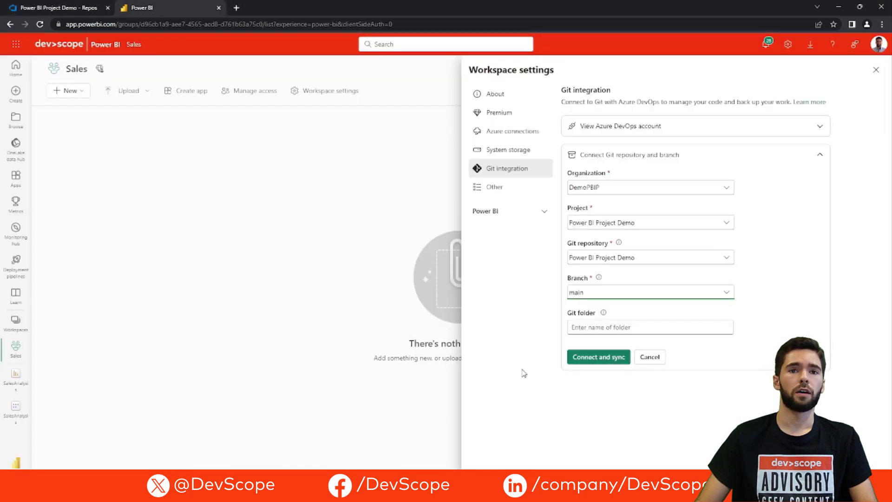
# Connect and sync the Sales workspace, check the SalesAnalysis dataset settings, then open the SalesAnalysis report
pyautogui.click(596, 358)
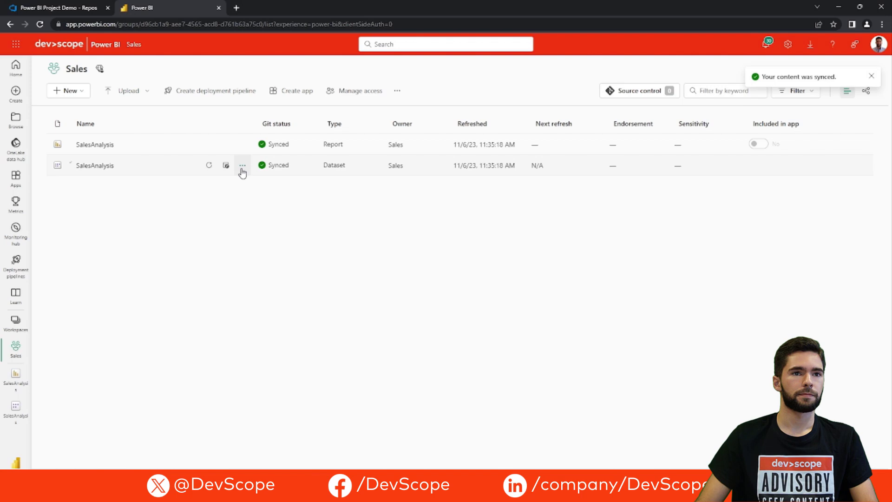
pyautogui.click(243, 166)
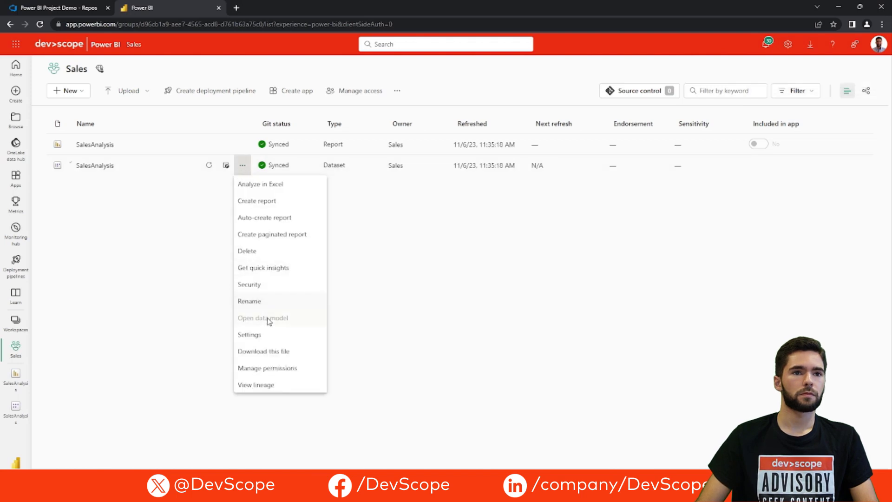
pyautogui.click(266, 335)
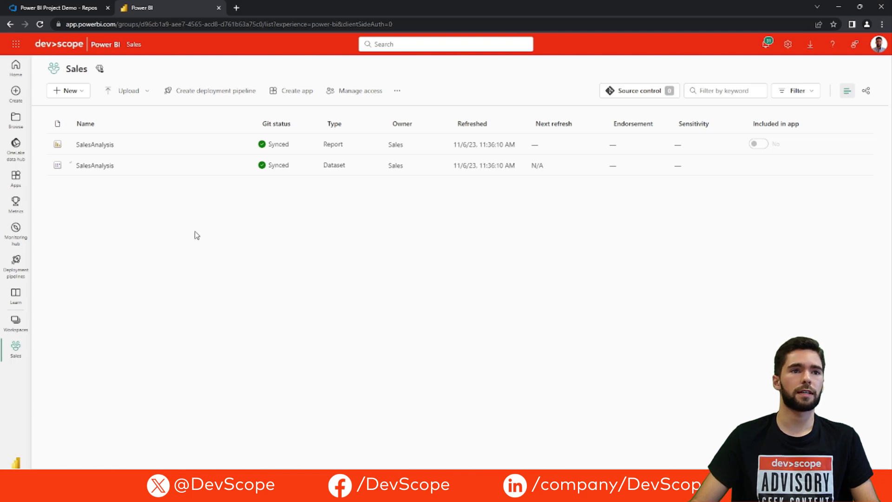
pyautogui.click(90, 146)
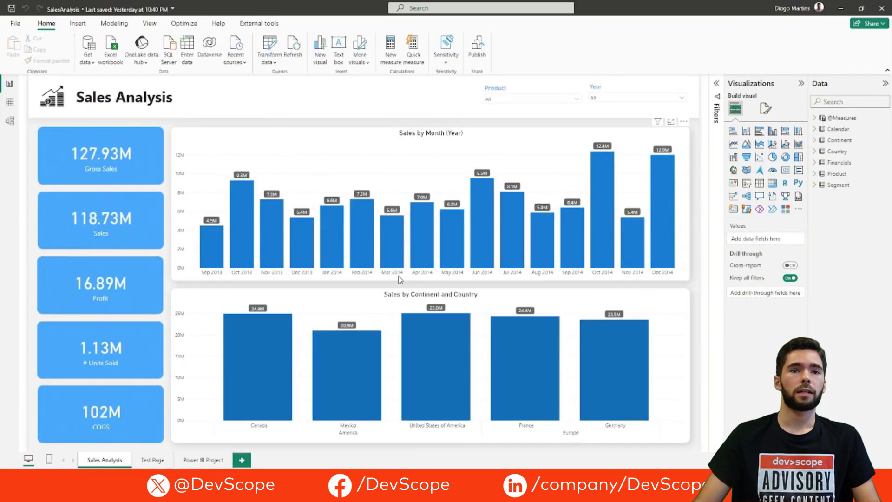
# Duplicate the Product slicer to its left and make the copy filter by Segment
pyautogui.click(498, 92)
pyautogui.hotkey('ctrl', 'c')
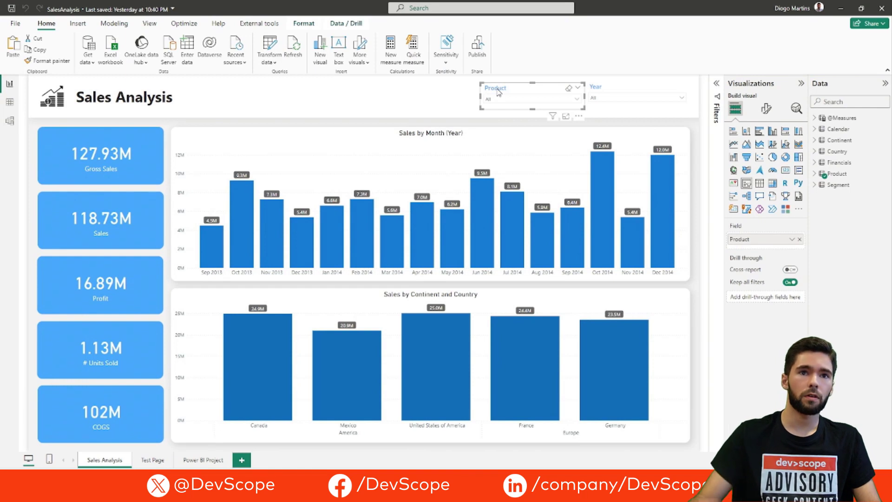
pyautogui.hotkey('ctrl', 'v')
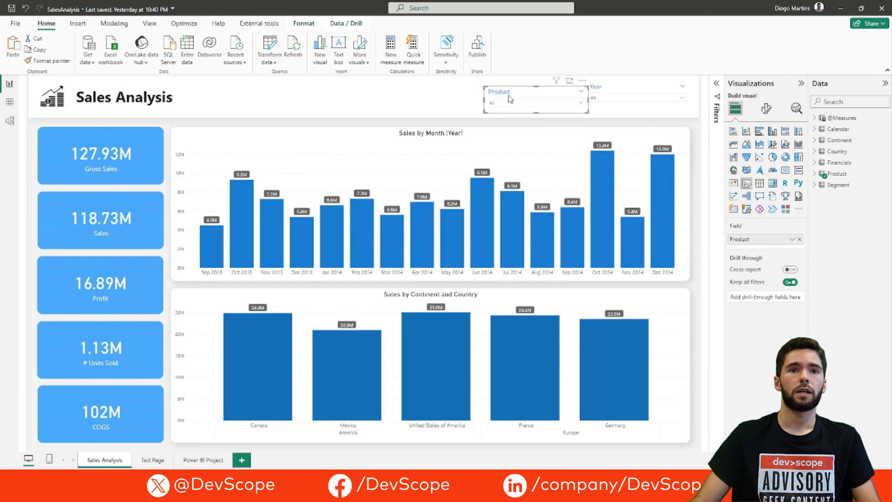
pyautogui.moveTo(510, 99); pyautogui.dragTo(400, 96)
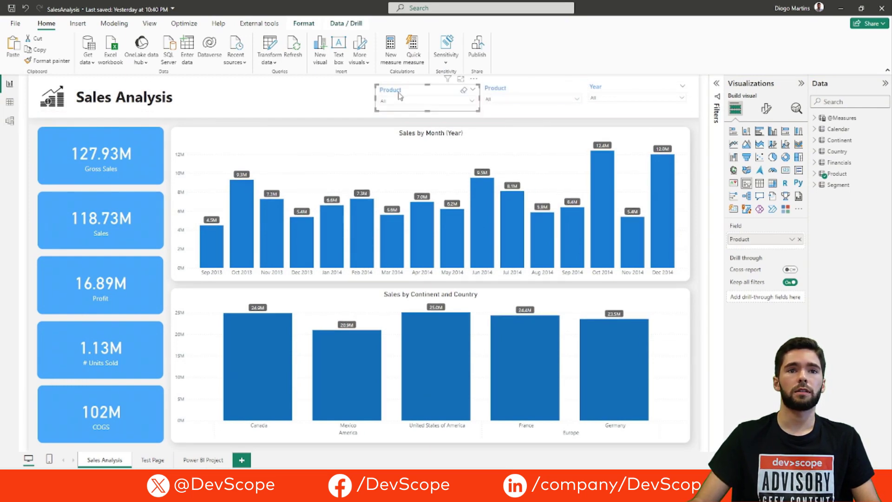
pyautogui.click(799, 240)
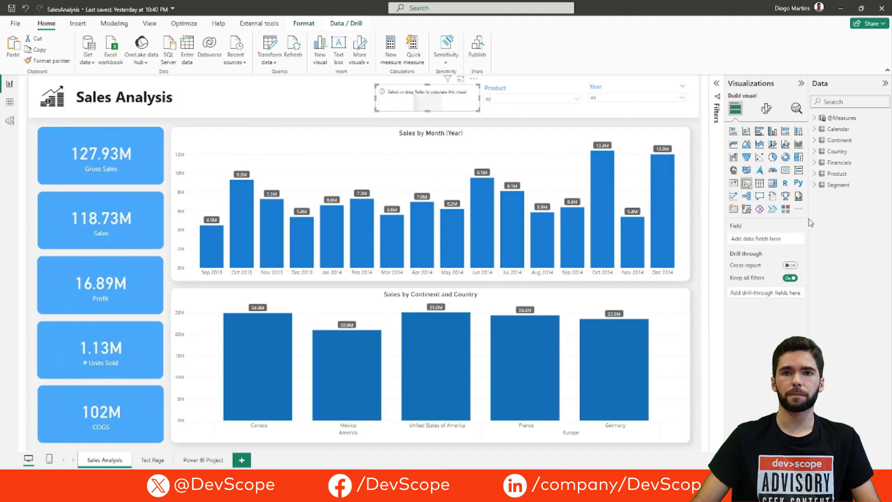
pyautogui.click(814, 186)
pyautogui.moveTo(852, 195); pyautogui.dragTo(784, 238)
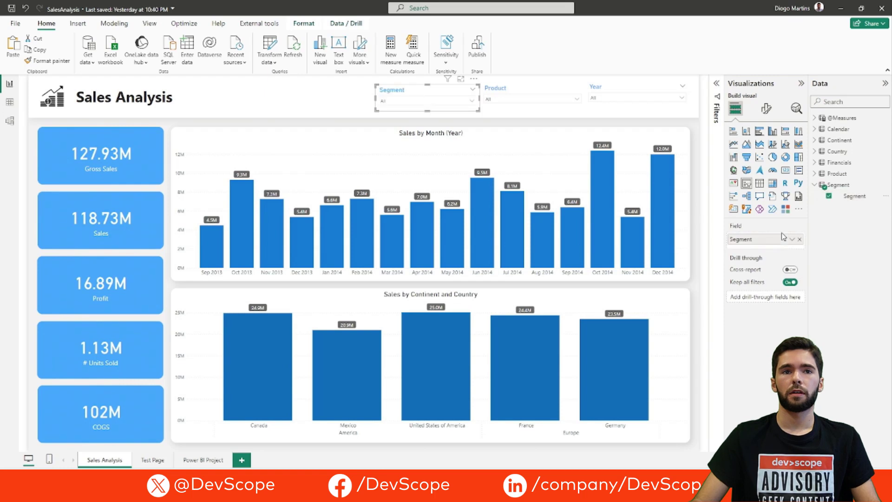
pyautogui.click(695, 211)
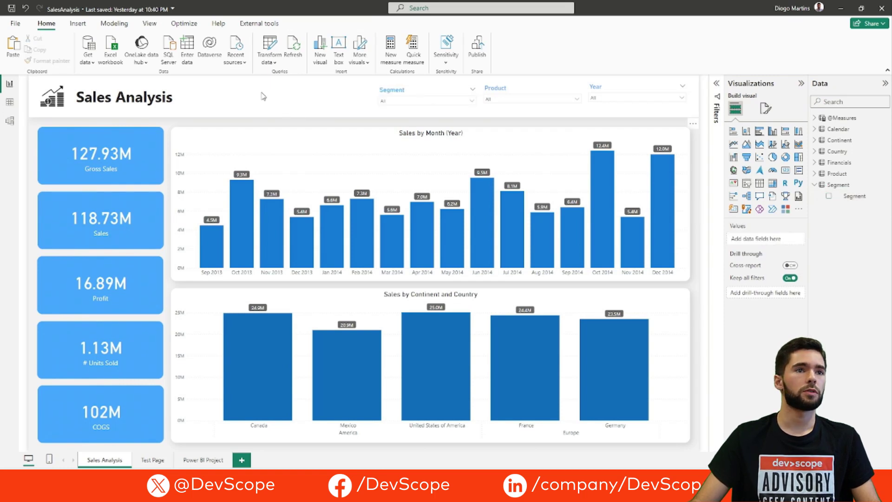
# Save and close the report, then bring up the repository's Git Graph in VS Code
pyautogui.click(12, 10)
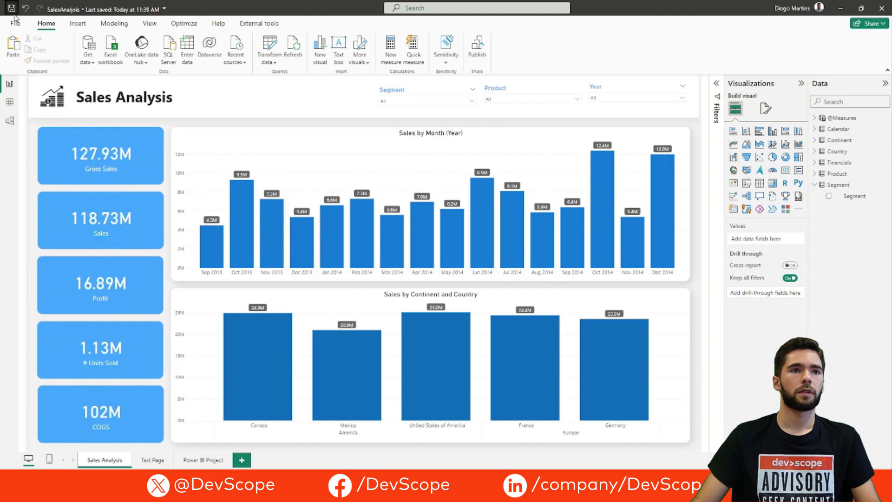
pyautogui.click(874, 10)
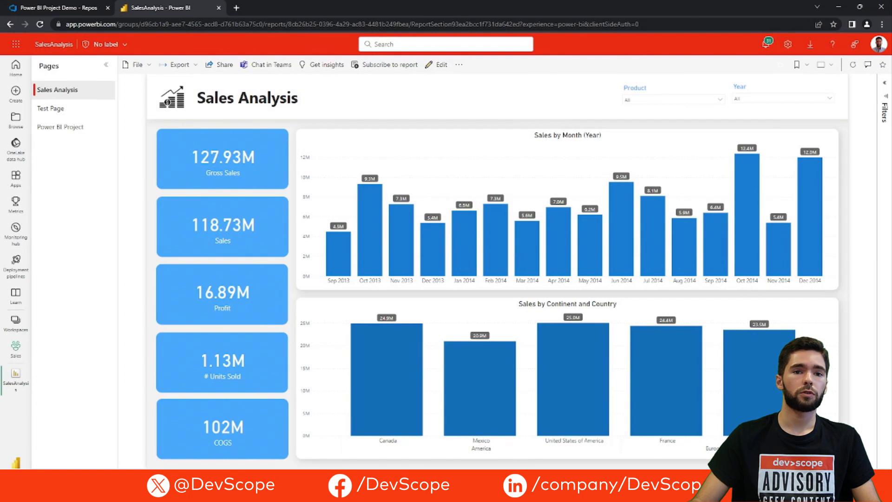
pyautogui.click(487, 493)
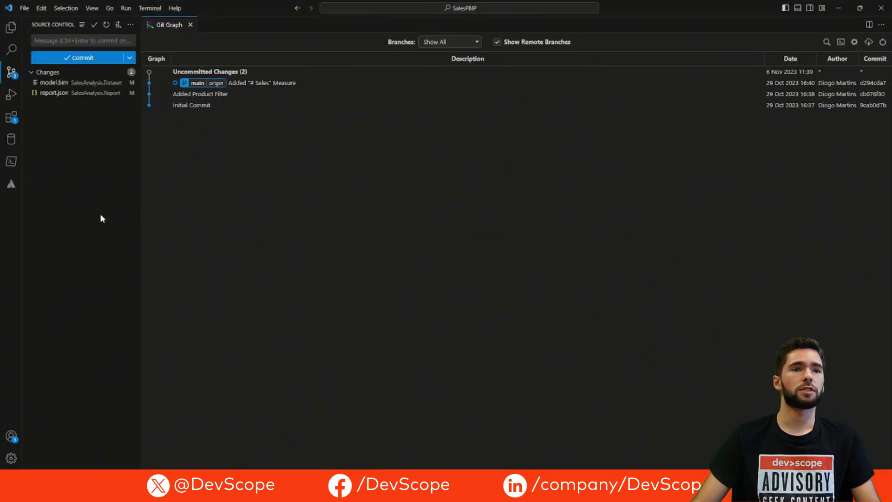
# Review the model.bim and report.json diffs, including the new Segment slicer visual container
pyautogui.click(78, 86)
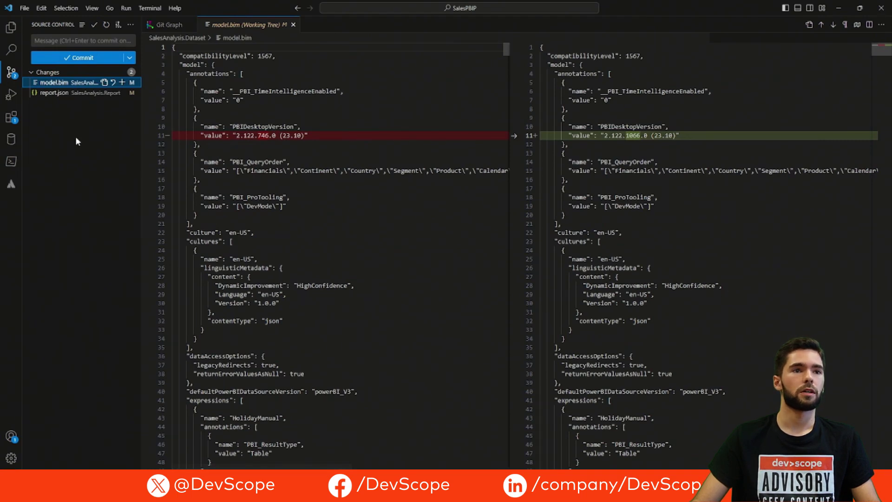
pyautogui.click(73, 95)
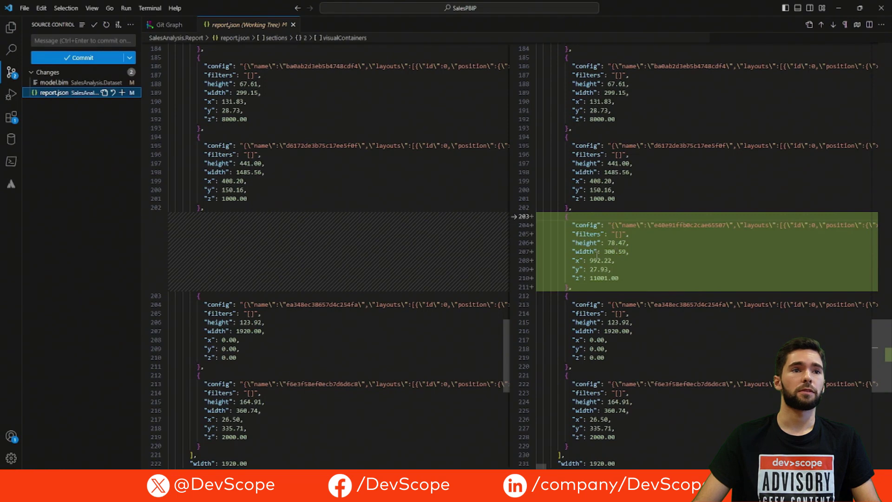
pyautogui.click(59, 42)
# Stage and commit both files as 'Added Segment Filter', then start syncing with origin/main
pyautogui.write('A')
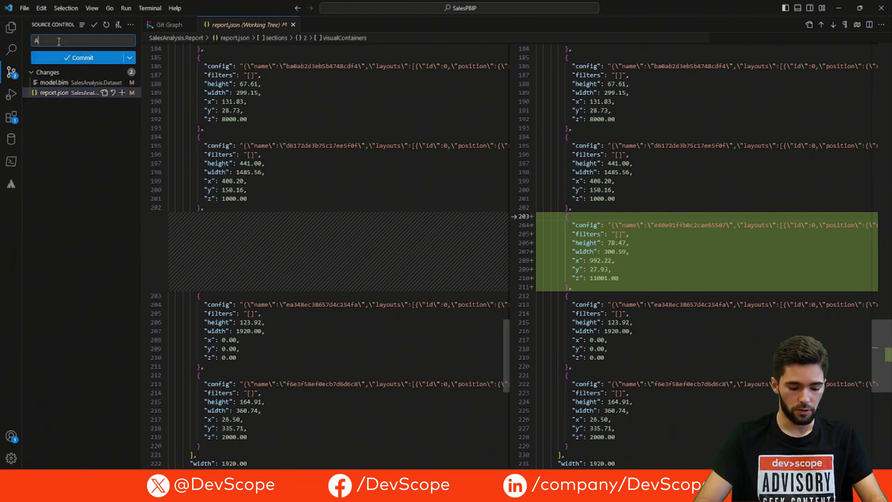
pyautogui.write('dded Seg')
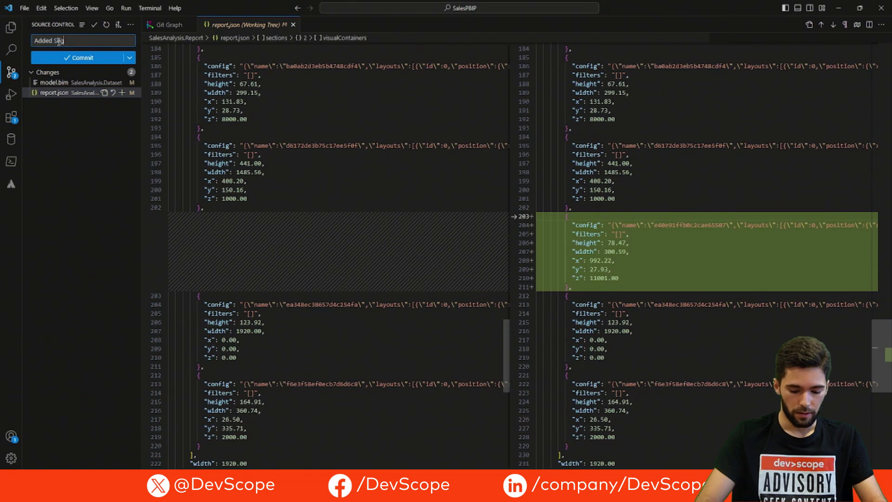
pyautogui.write('ment Filt')
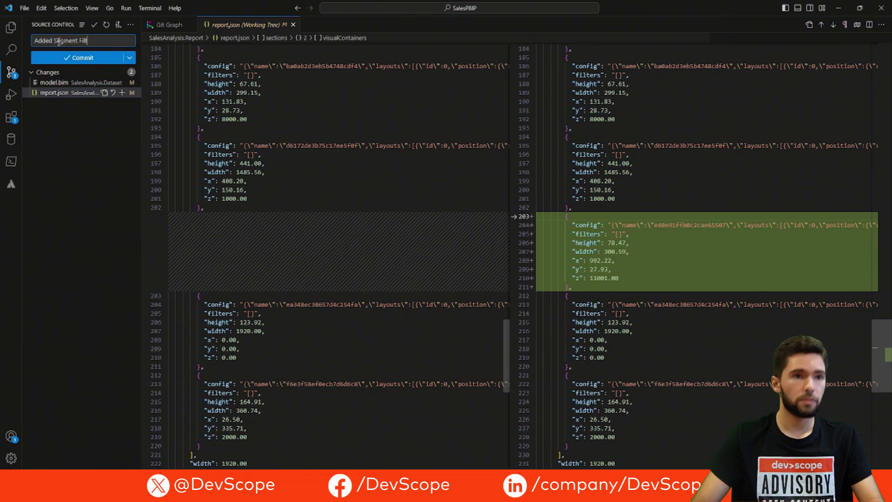
pyautogui.write('er')
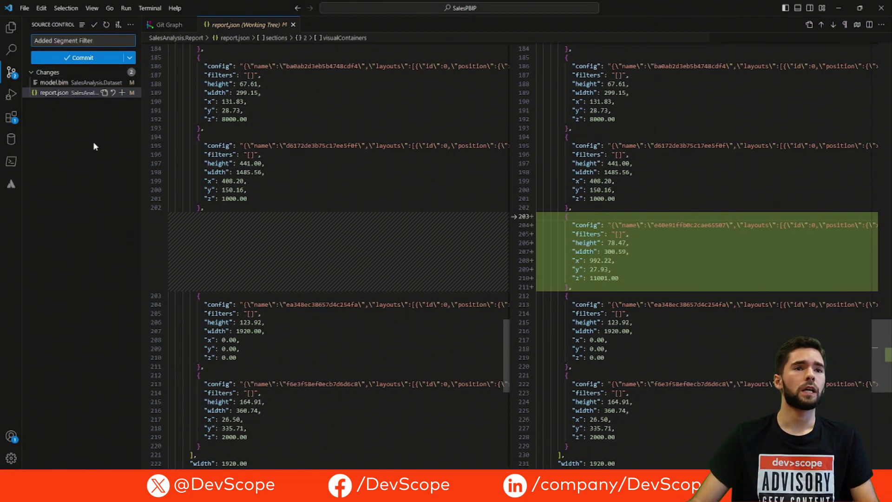
pyautogui.click(77, 64)
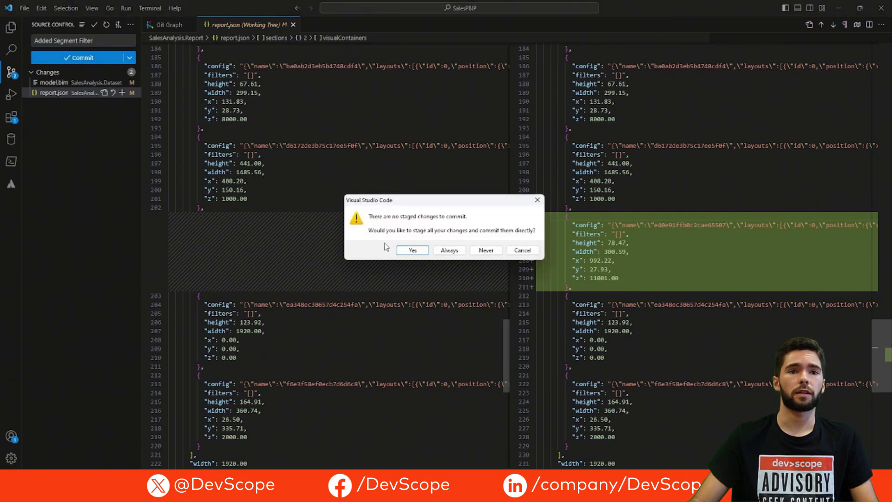
pyautogui.click(404, 251)
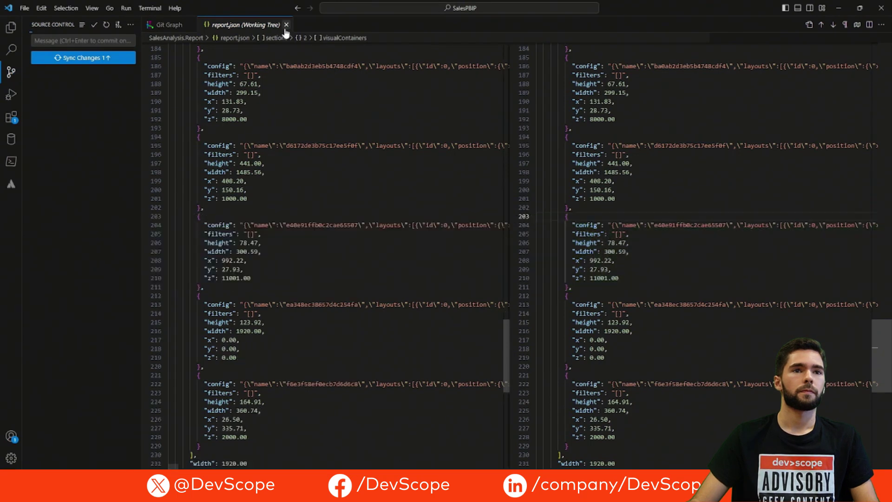
pyautogui.click(286, 25)
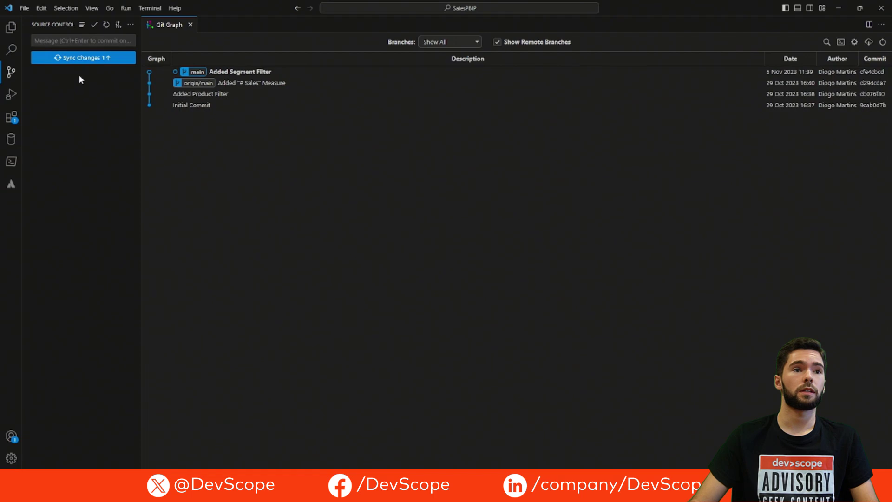
pyautogui.click(82, 58)
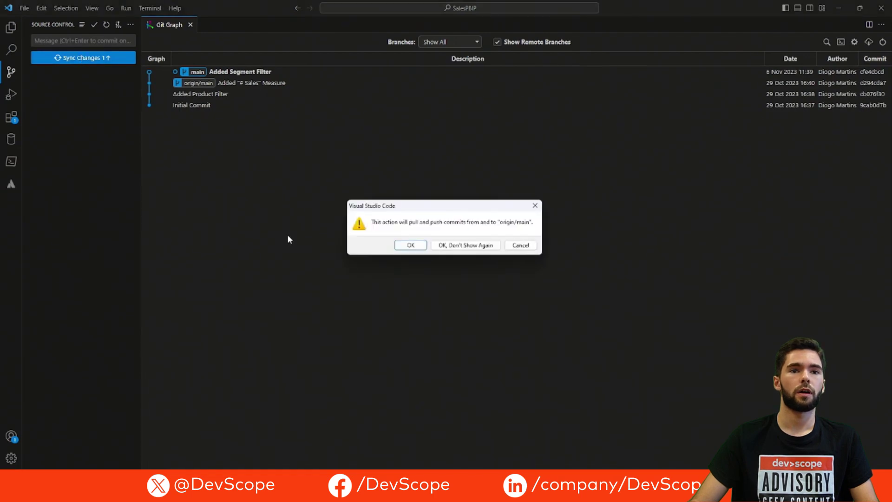
# Confirm pushing 'Added Segment Filter' to origin/main and return to the SalesAnalysis report in Chrome
pyautogui.click(405, 246)
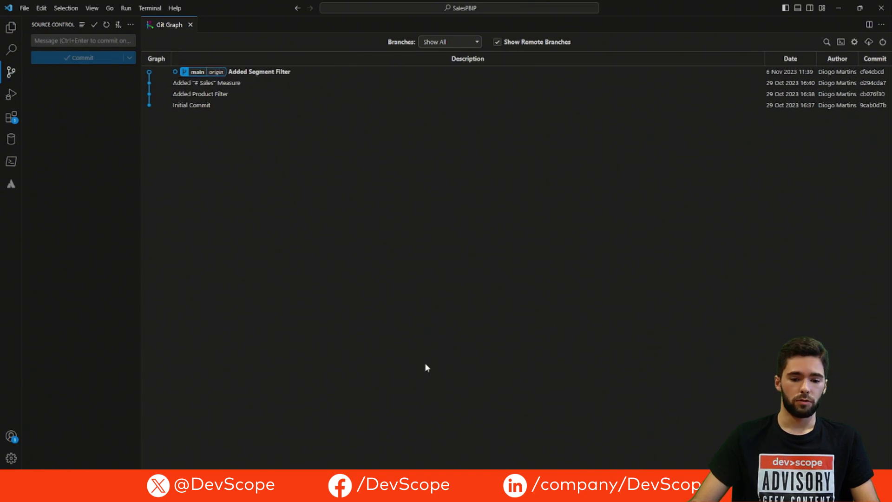
pyautogui.click(327, 492)
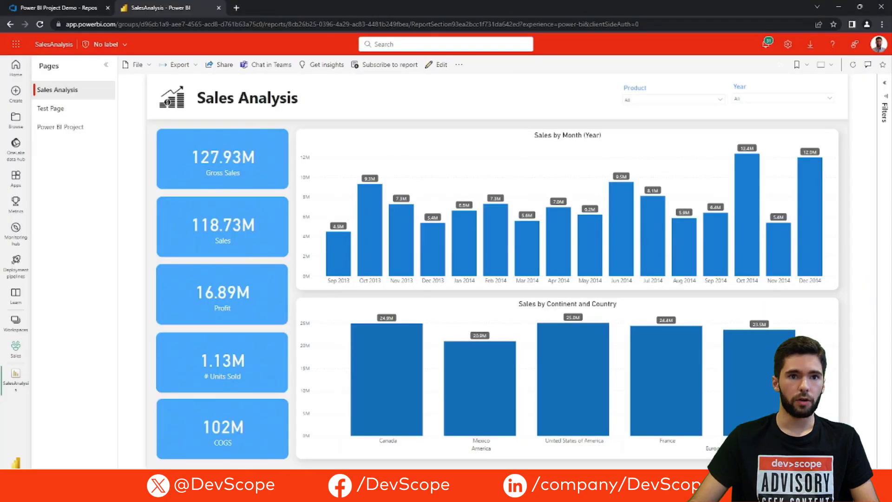
# Refresh Azure DevOps and inspect the 'Added Segment Filter' commit's model.bim and report.json changes
pyautogui.click(65, 7)
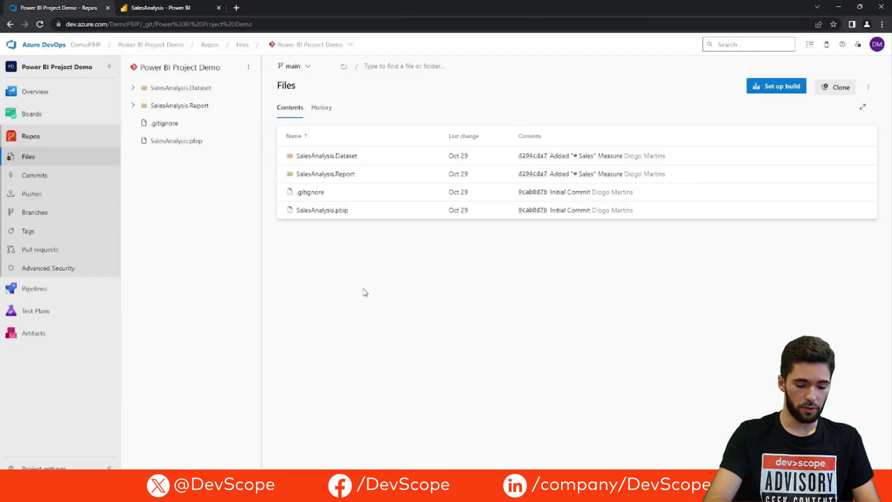
pyautogui.press('F5')
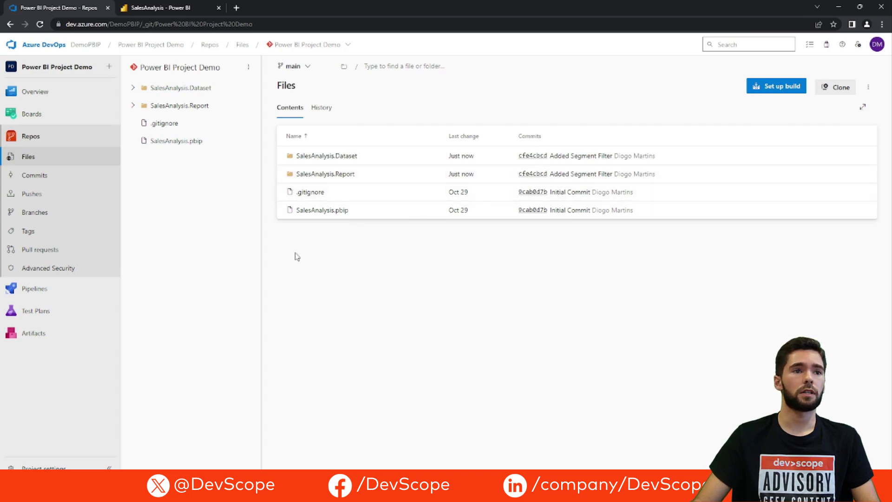
pyautogui.click(59, 179)
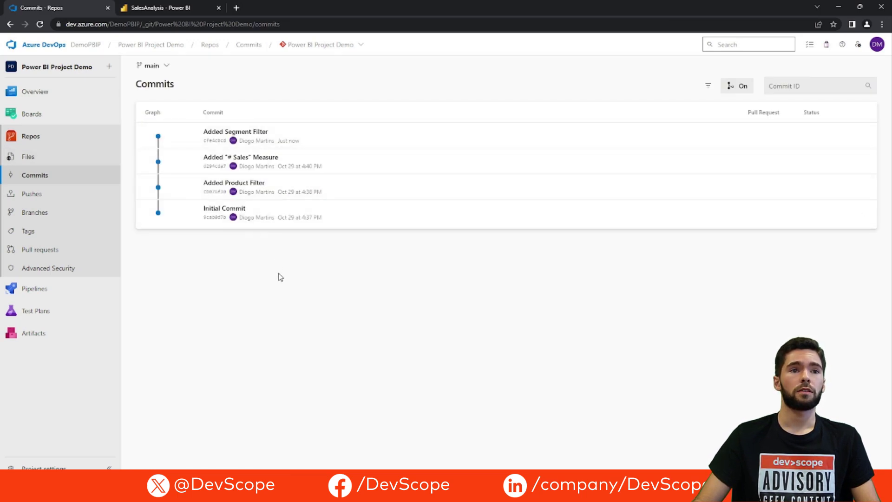
pyautogui.click(313, 137)
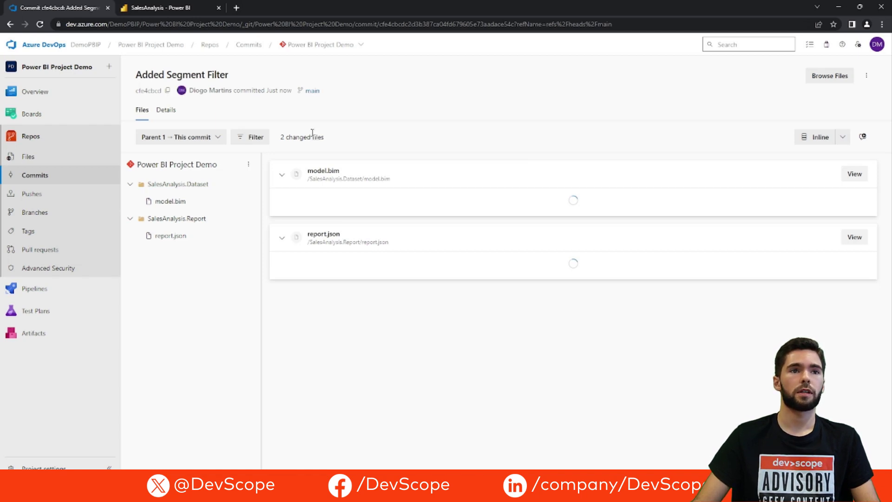
pyautogui.click(157, 7)
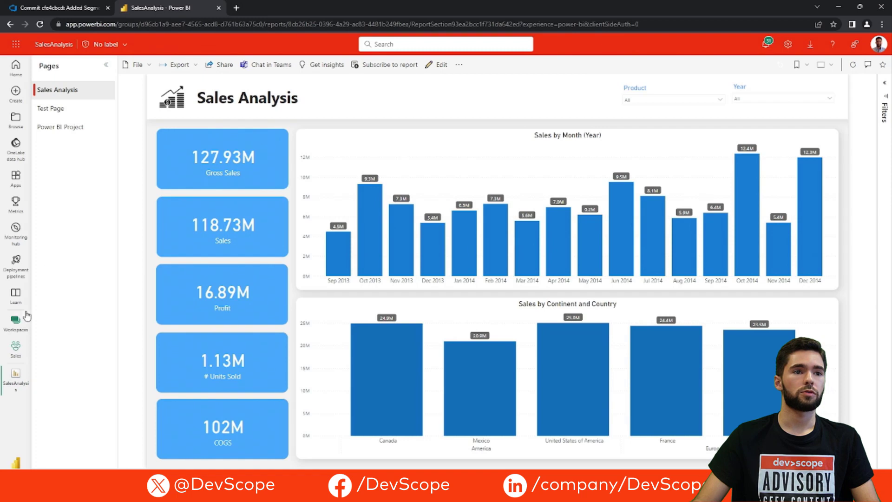
# Open the Sales workspace showing both SalesAnalysis items as Update Required and its Source control pane
pyautogui.click(12, 353)
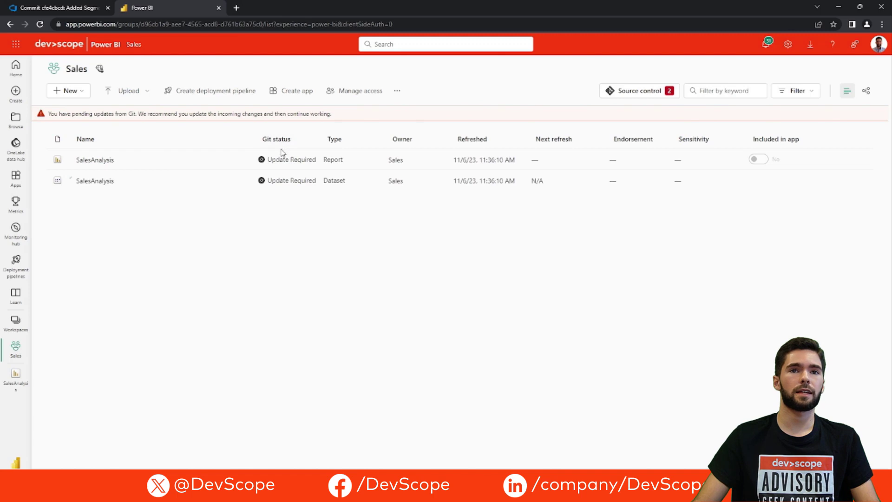
pyautogui.click(634, 92)
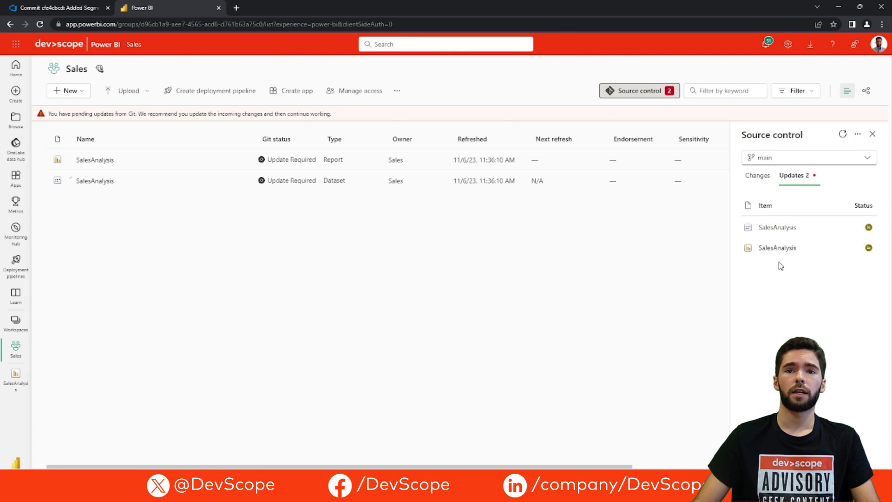
# Apply both incoming updates from main with Update all and close the Source control pane
pyautogui.moveTo(869, 228)
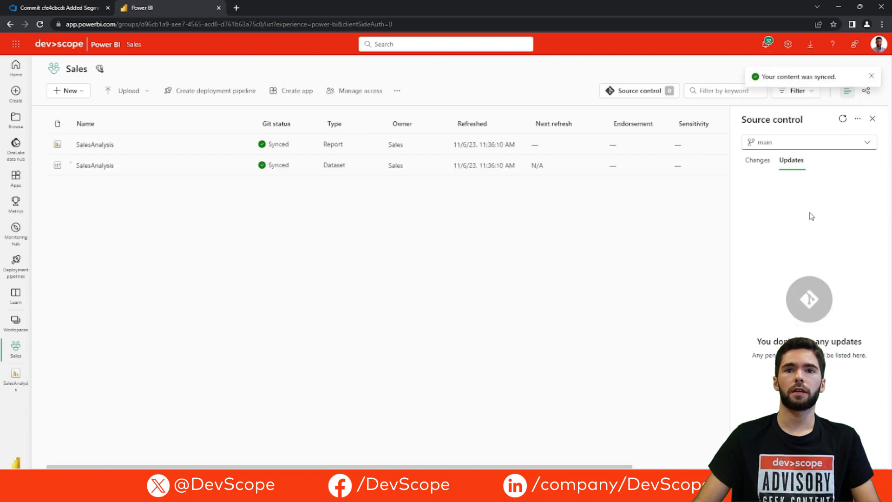
pyautogui.click(872, 120)
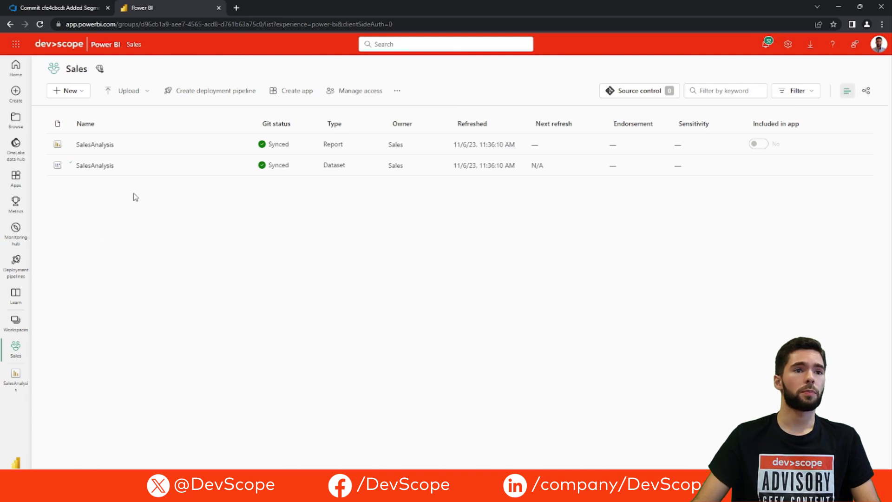
# Open the SalesAnalysis report in edit mode and go to its Test Page
pyautogui.click(94, 145)
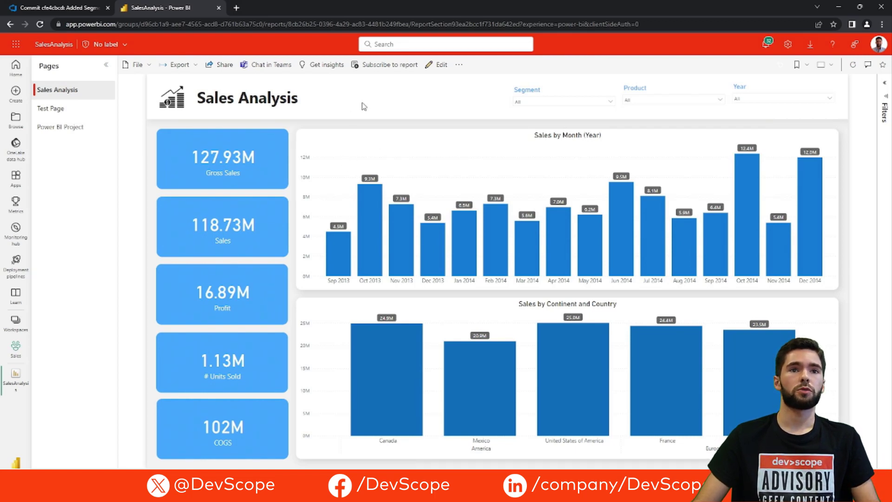
pyautogui.click(436, 69)
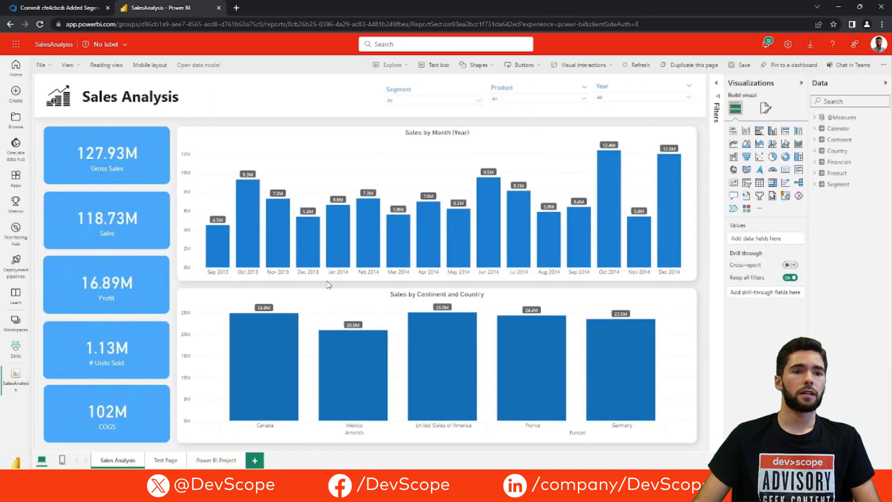
pyautogui.click(163, 460)
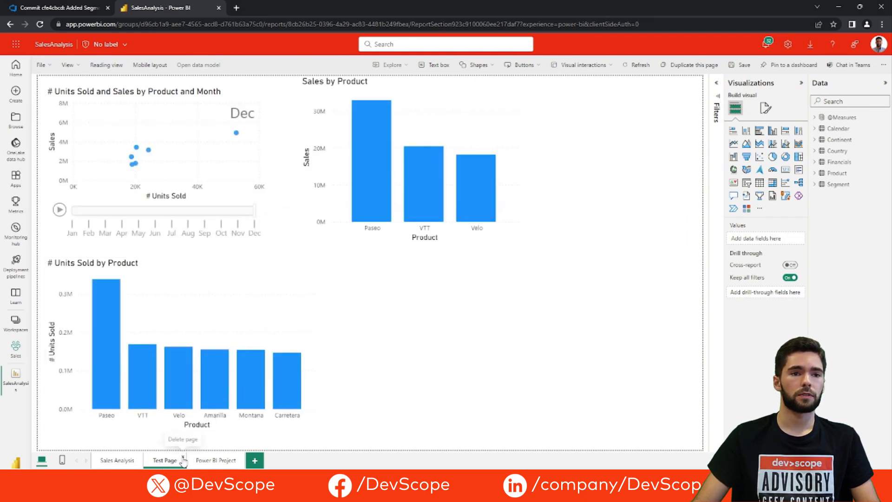
# Delete the Test Page, then save SalesAnalysis from the Sales Analysis page and return to the workspace
pyautogui.click(183, 457)
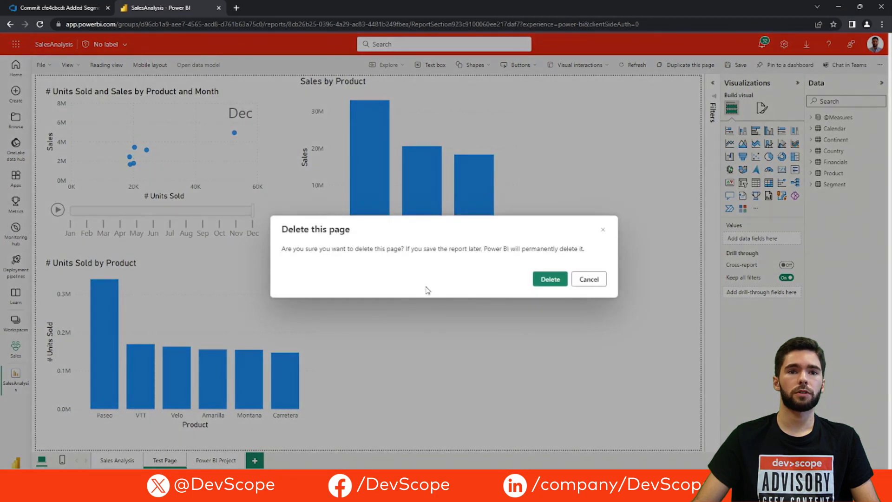
pyautogui.click(549, 279)
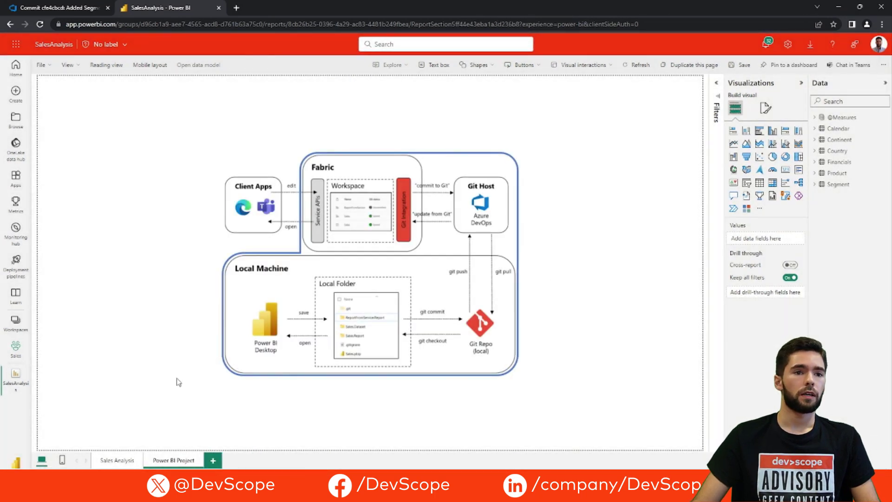
pyautogui.click(119, 460)
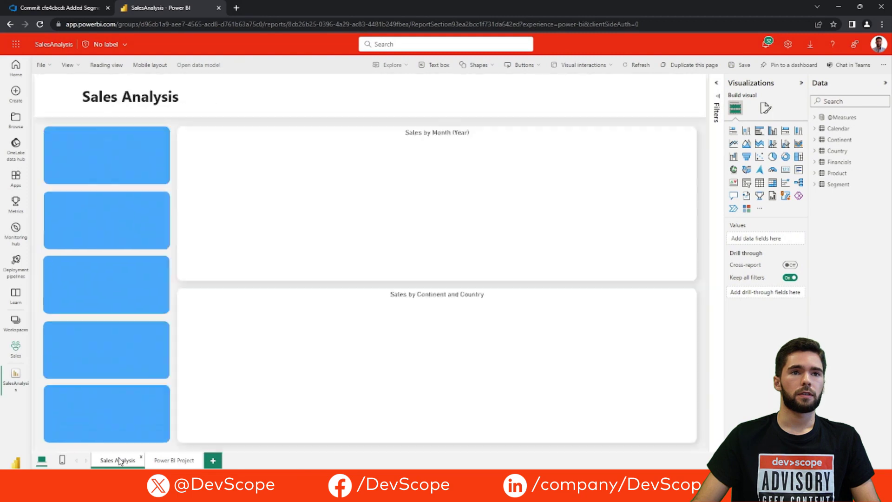
pyautogui.click(732, 67)
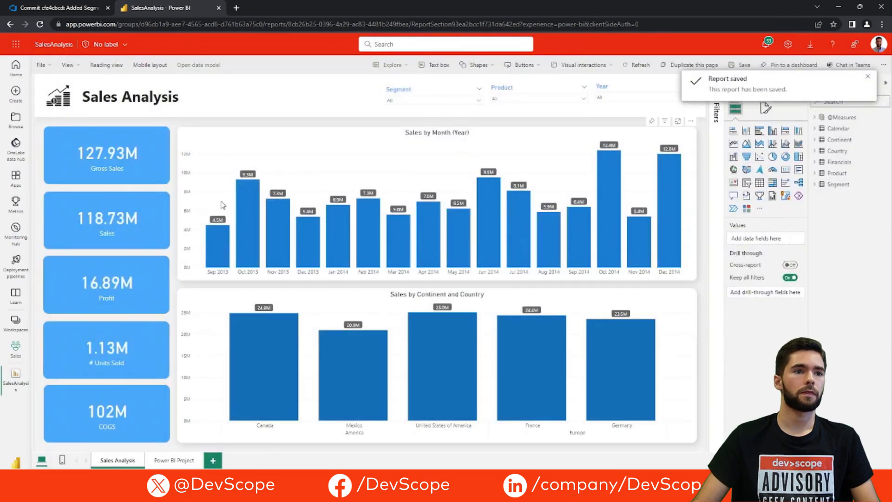
pyautogui.click(16, 346)
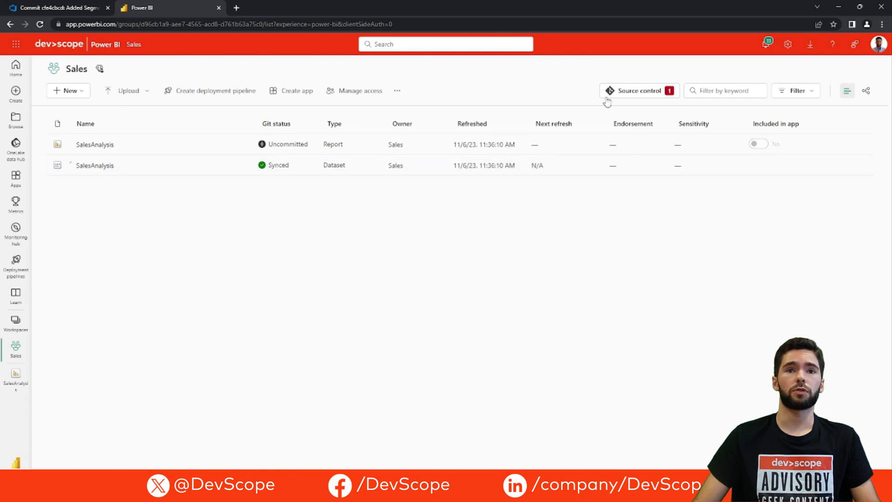
# Commit the SalesAnalysis change as 'Deleted Test Page', then view the Azure DevOps commit history
pyautogui.click(629, 95)
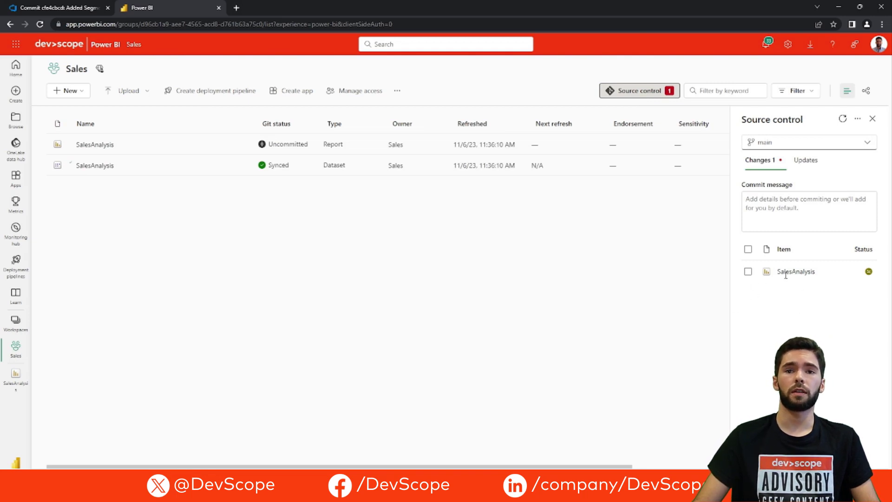
pyautogui.click(748, 272)
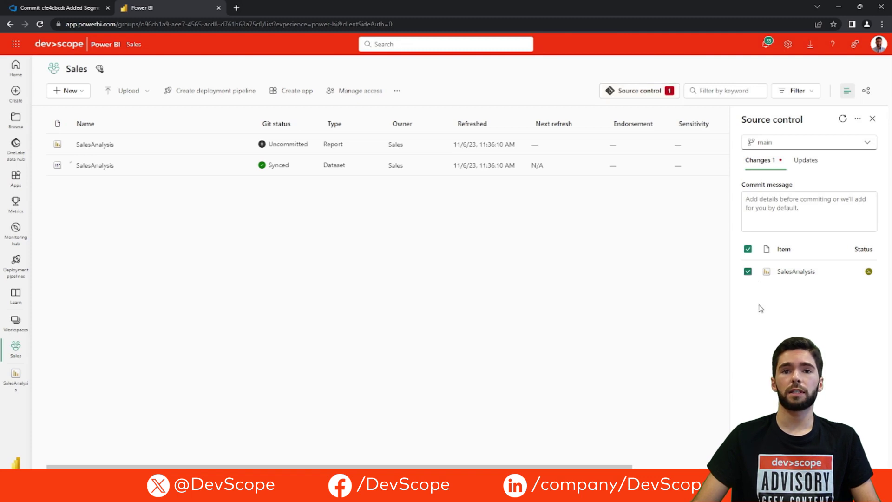
pyautogui.click(767, 200)
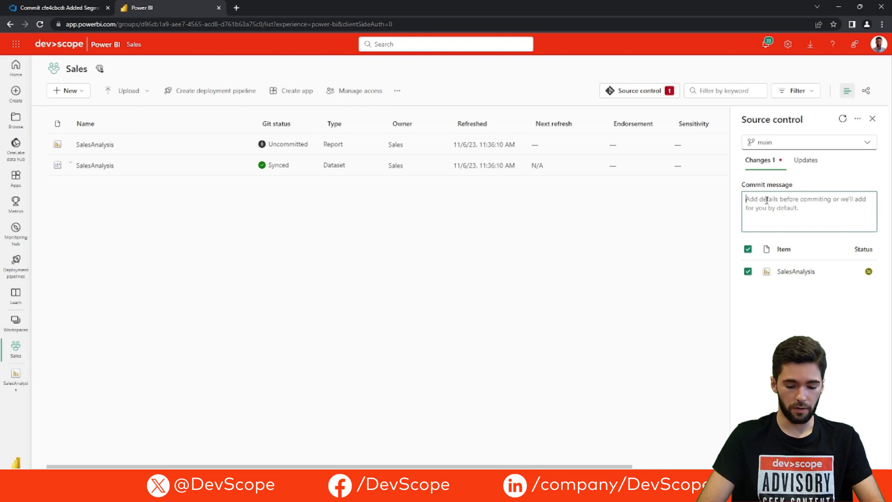
pyautogui.write('Delted')
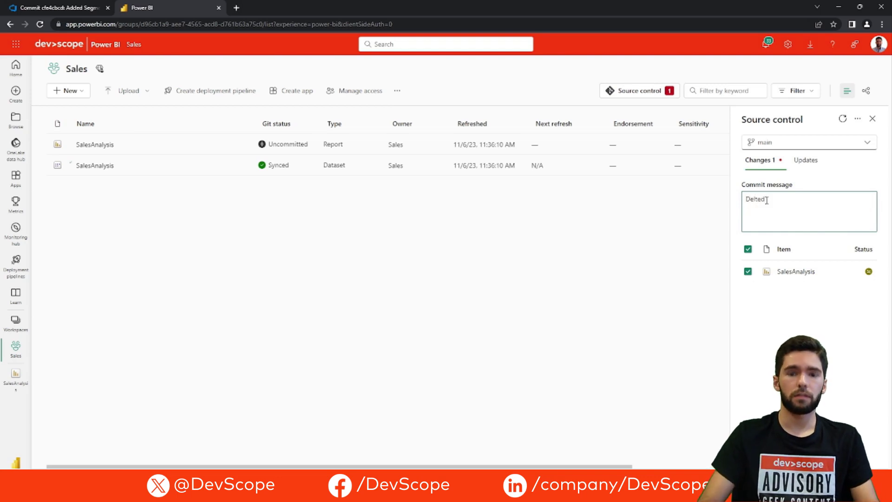
pyautogui.hotkey('ctrl', 'a')
pyautogui.press('BackSpace')
pyautogui.write('D')
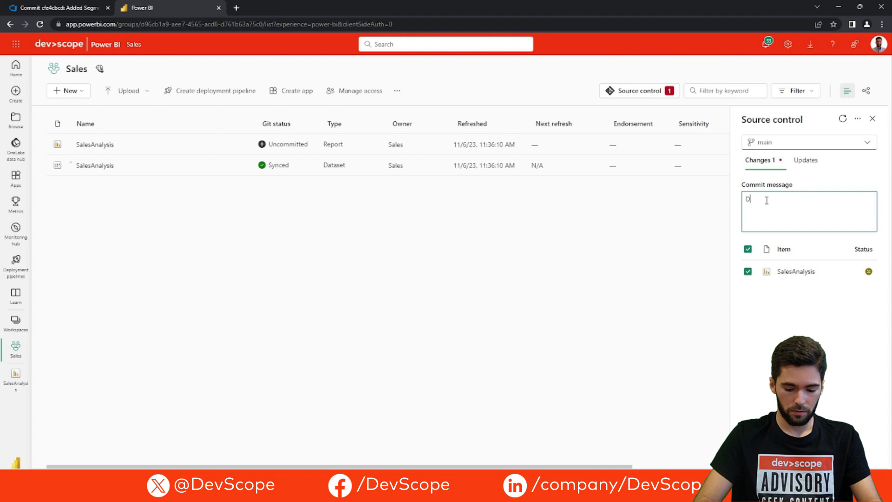
pyautogui.write('eleted T')
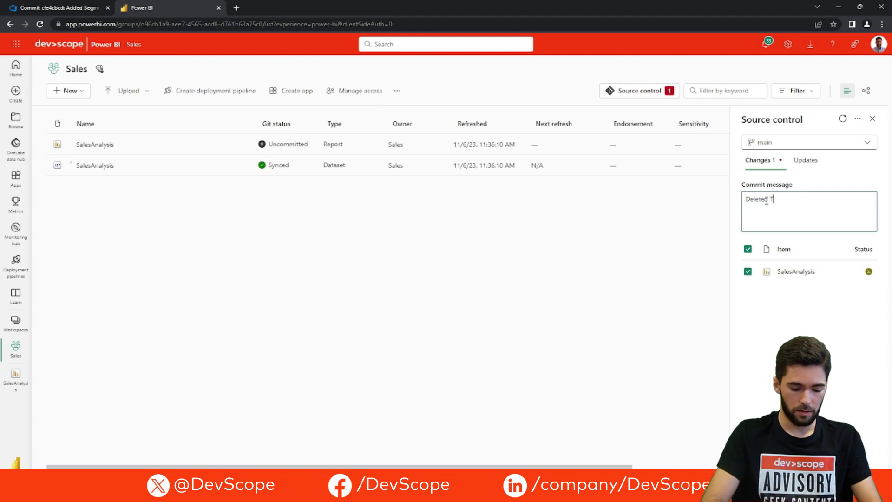
pyautogui.write('est Page')
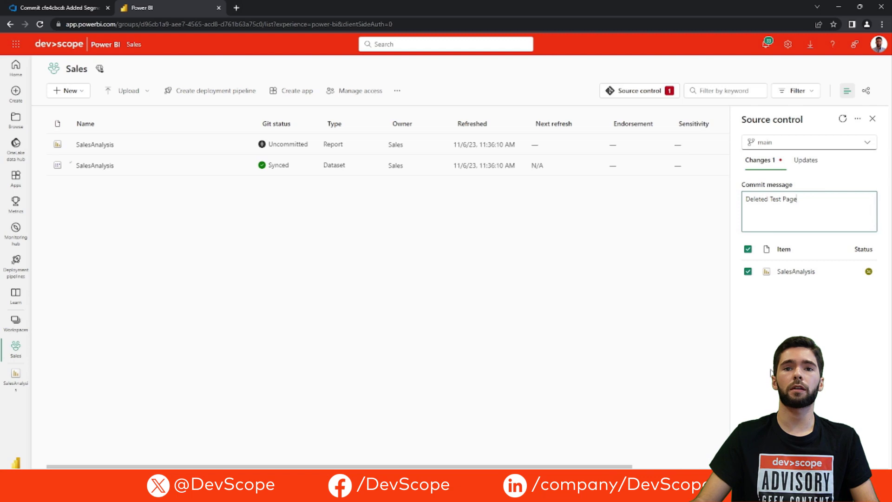
pyautogui.click(764, 452)
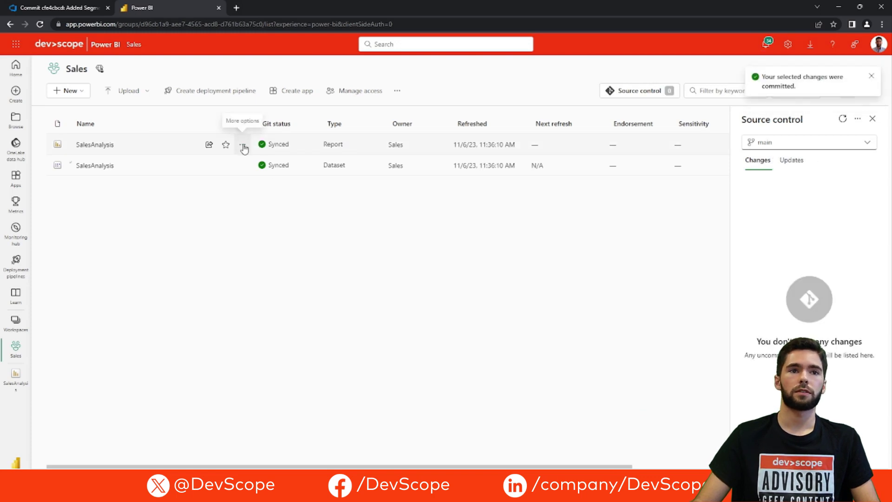
pyautogui.click(40, 10)
pyautogui.click(42, 174)
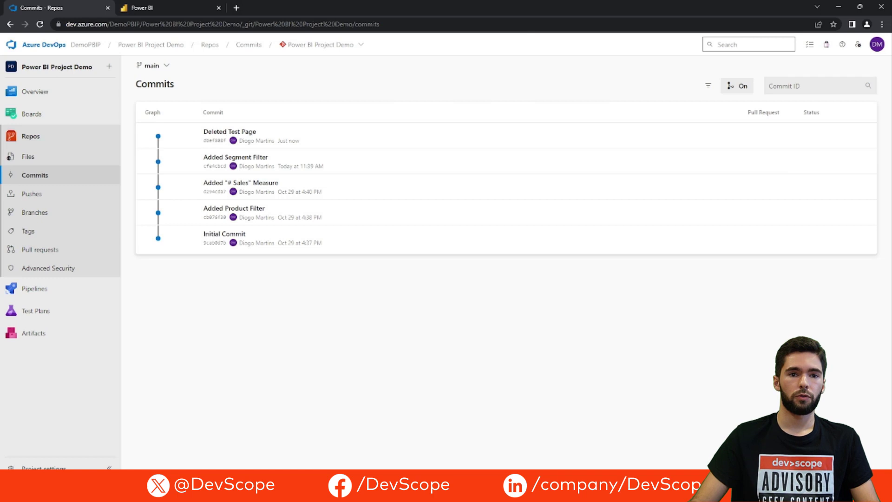
# Switch from Azure DevOps to the local repository in VS Code
pyautogui.hotkey('alt', 'Tab')
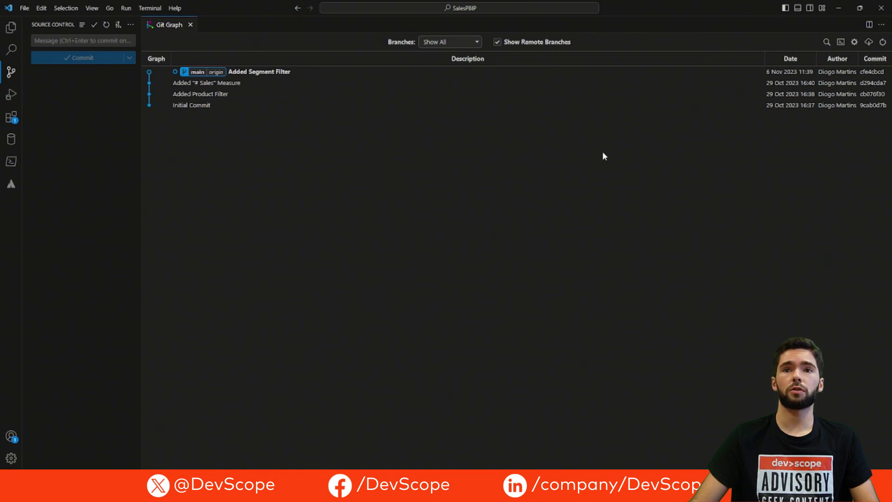
# Fetch from origin in Git Graph and confirm syncing local main with origin/main
pyautogui.click(868, 43)
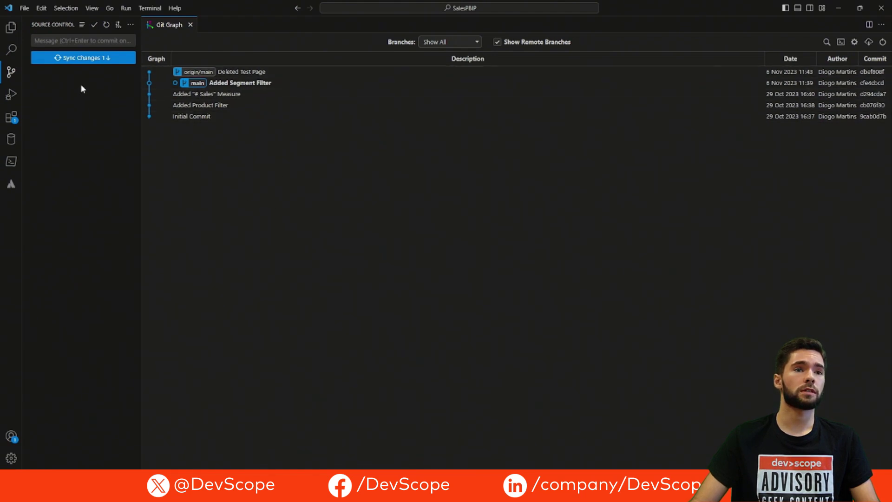
pyautogui.click(85, 59)
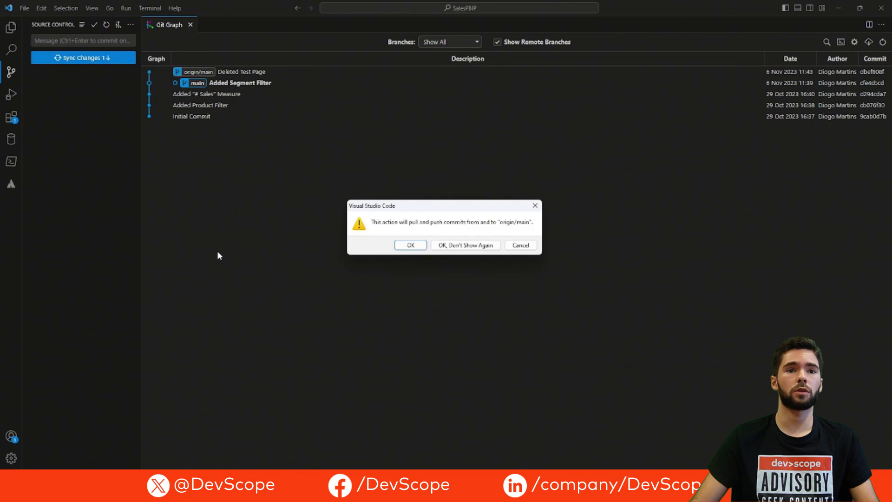
pyautogui.click(409, 245)
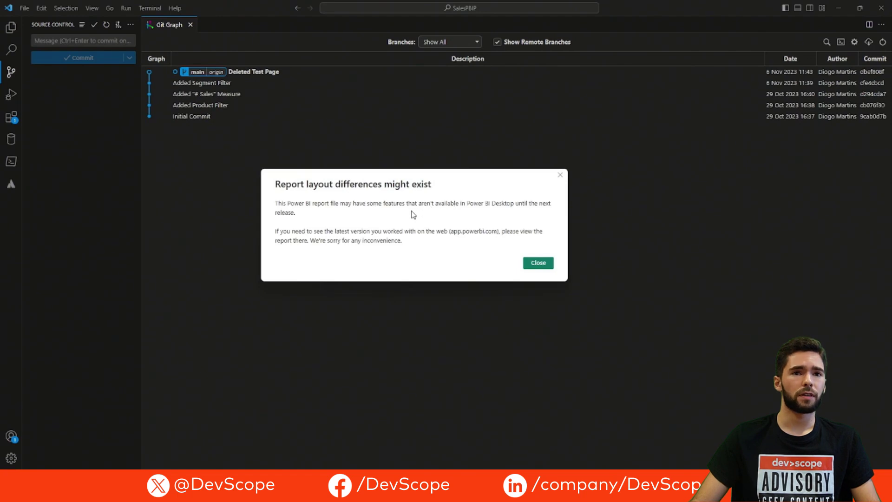
# Dismiss Power BI's 'Report layout differences might exist' notice
pyautogui.click(534, 263)
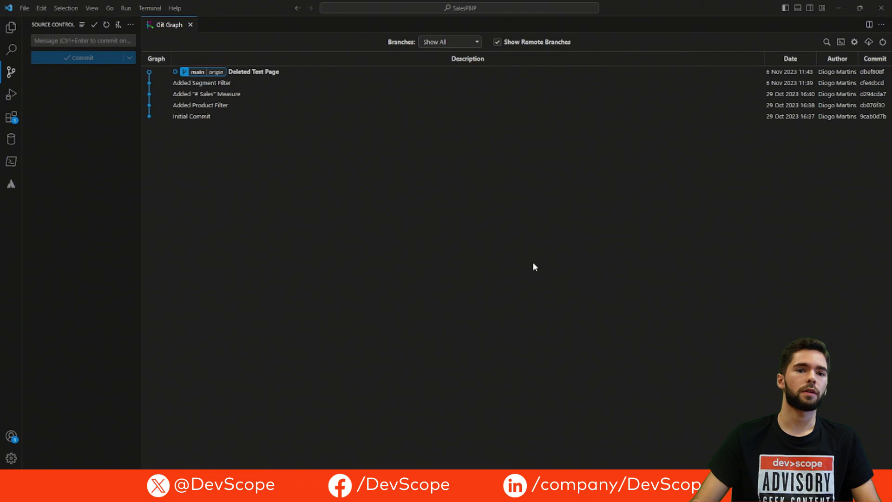